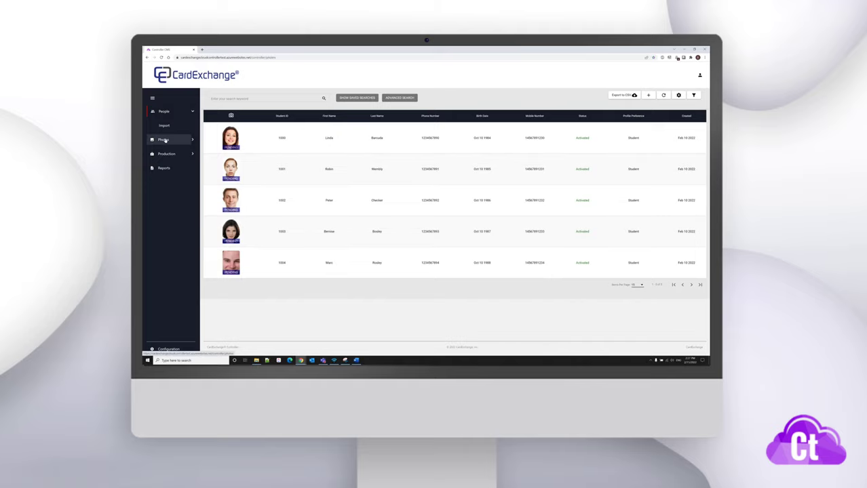
- Show the Photos pending queue, then clear the 'L' search so all four photos list
{"action": "left_click", "coordinate": [164, 140]}
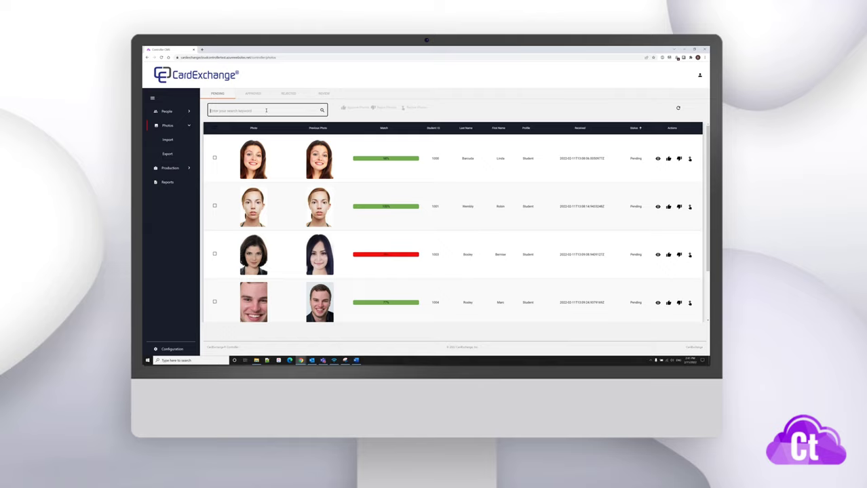
{"action": "type", "text": "Linda"}
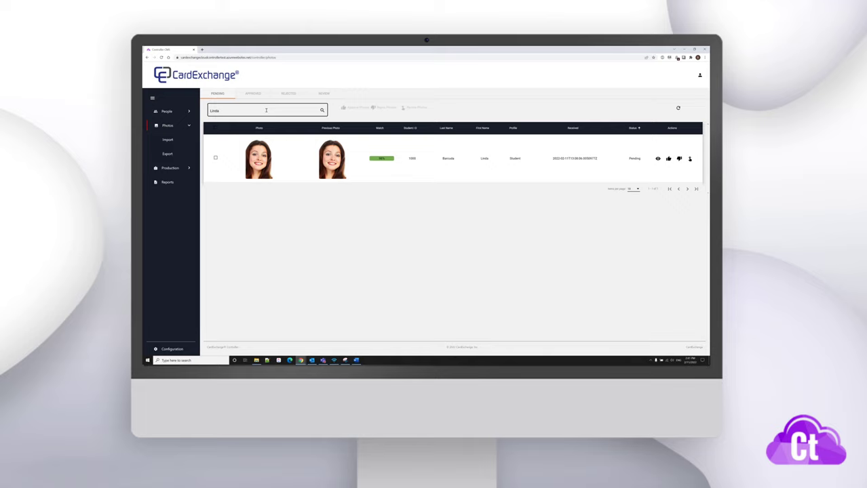
{"action": "key", "text": "BackSpace"}
{"action": "key", "text": "BackSpace"}
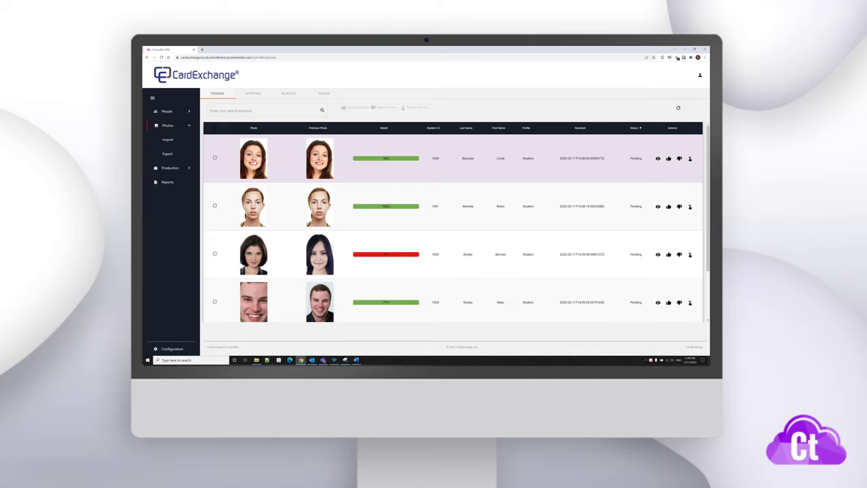
{"action": "left_click", "coordinate": [254, 161]}
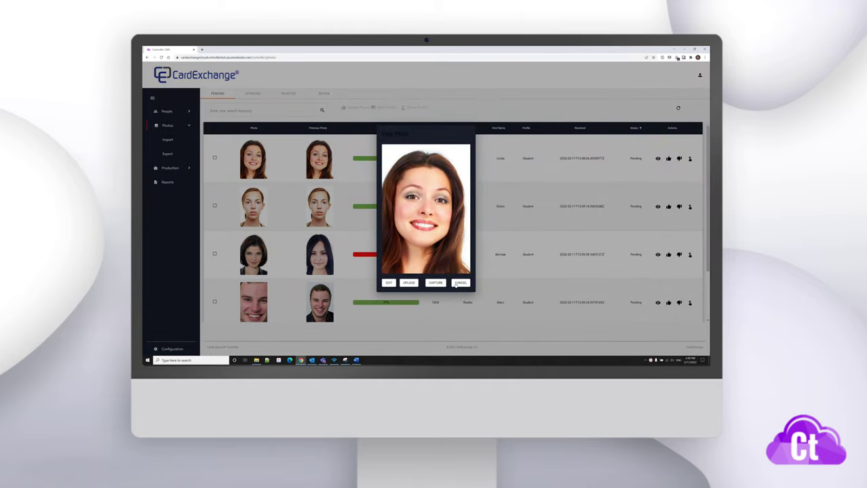
{"action": "left_click", "coordinate": [458, 284]}
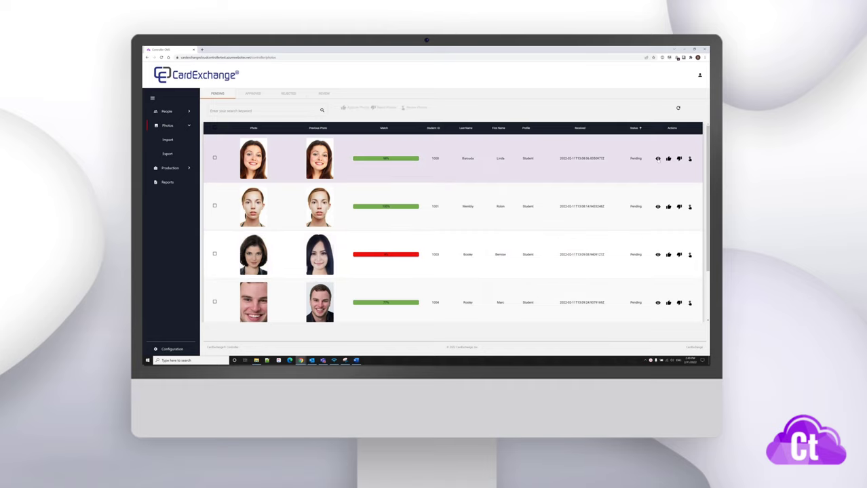
{"action": "left_click", "coordinate": [657, 158]}
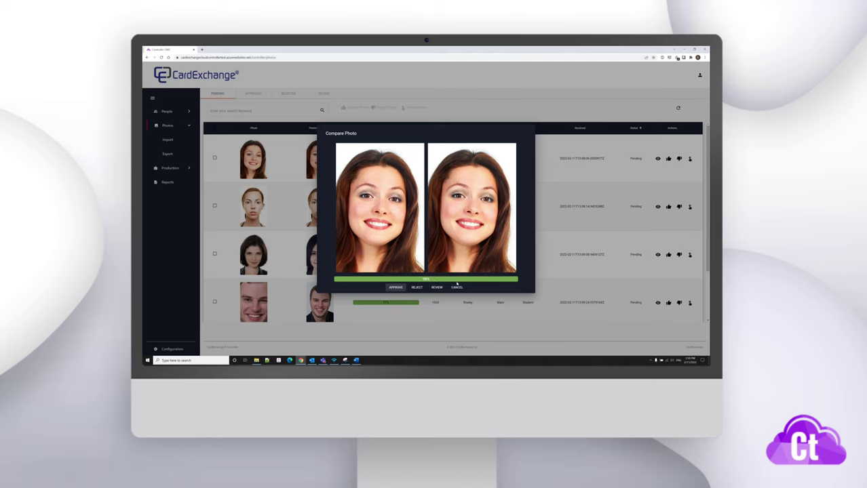
{"action": "left_click", "coordinate": [457, 288]}
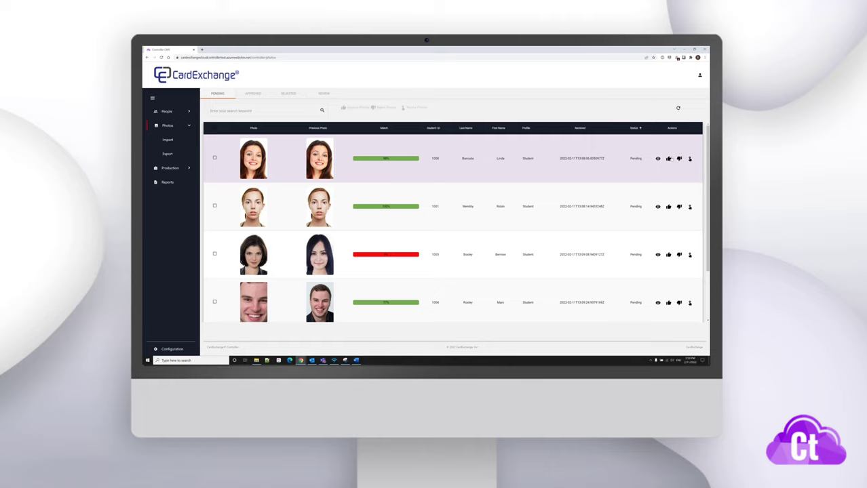
- Approve the first two photos in the Pending list and confirm
{"action": "left_click", "coordinate": [213, 157]}
{"action": "left_click", "coordinate": [214, 206]}
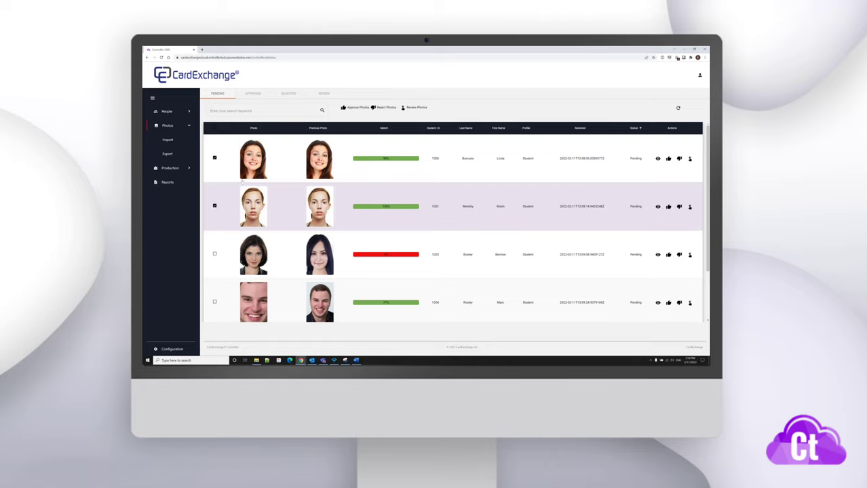
{"action": "left_click", "coordinate": [352, 108]}
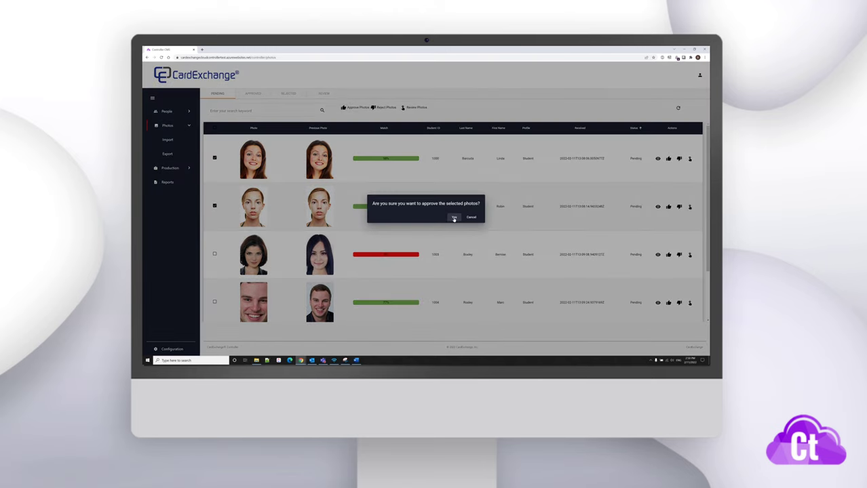
{"action": "left_click", "coordinate": [454, 218]}
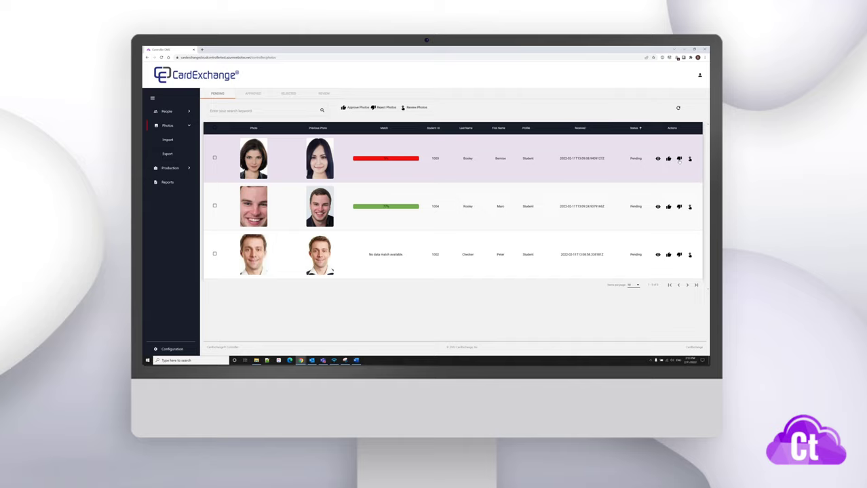
- Reject the red-flagged low-score photo with No Match as the reason
{"action": "left_click", "coordinate": [679, 158]}
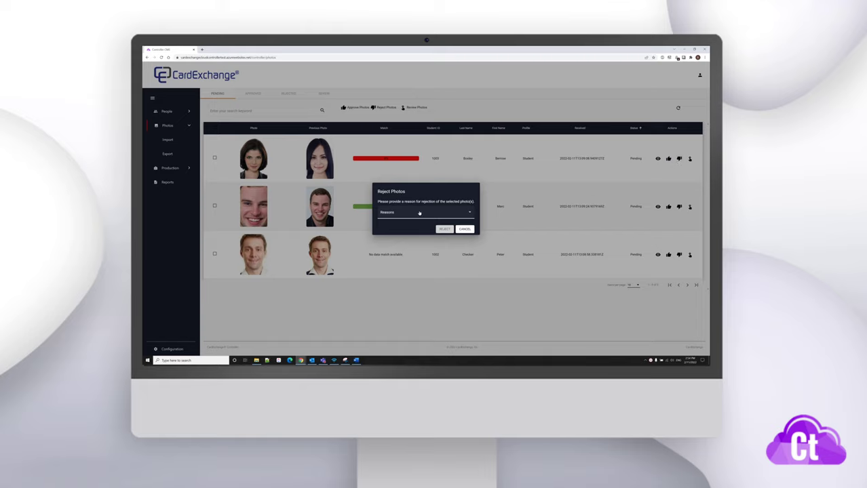
{"action": "left_click", "coordinate": [419, 213]}
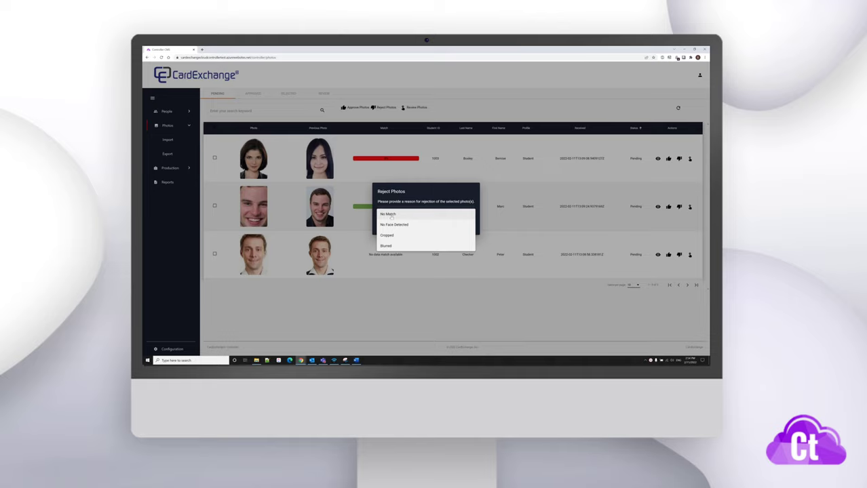
{"action": "left_click", "coordinate": [388, 214]}
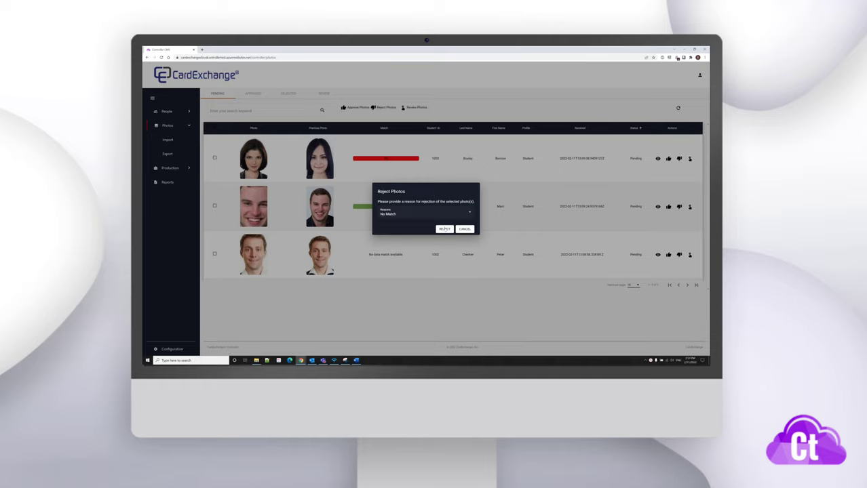
{"action": "left_click", "coordinate": [444, 229]}
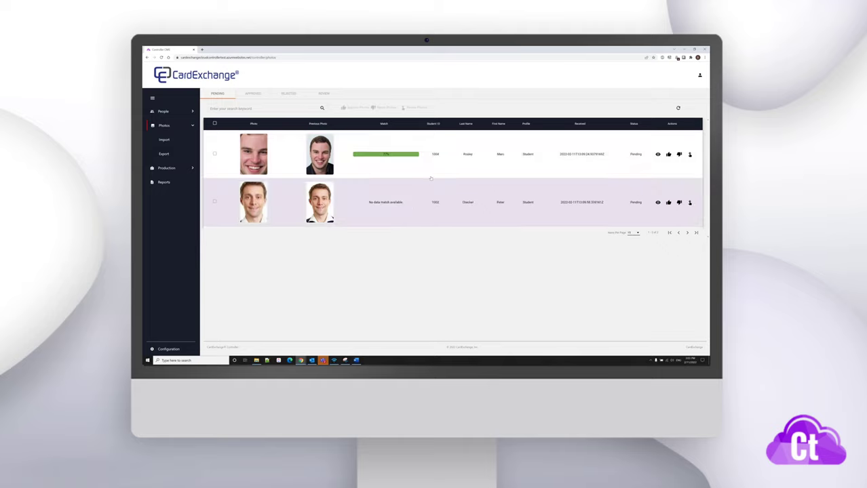
- Select both remaining pending photos and set them to Review, confirming with Yes
{"action": "left_click", "coordinate": [214, 124]}
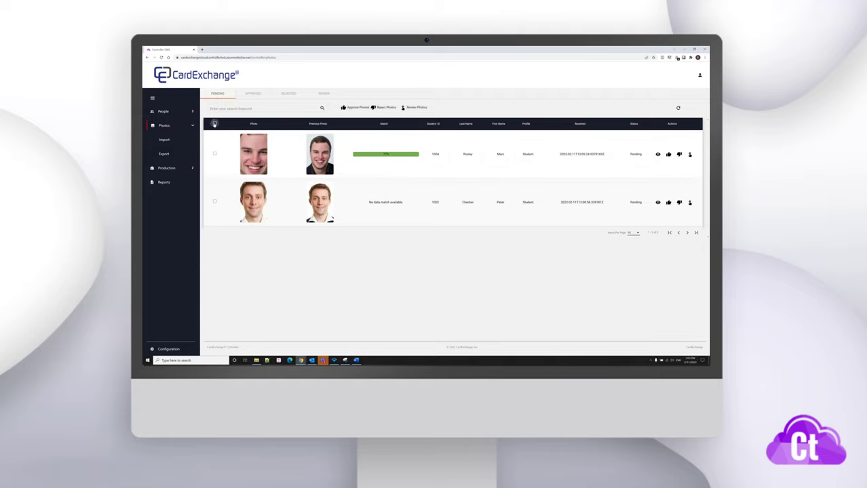
{"action": "left_click", "coordinate": [414, 109]}
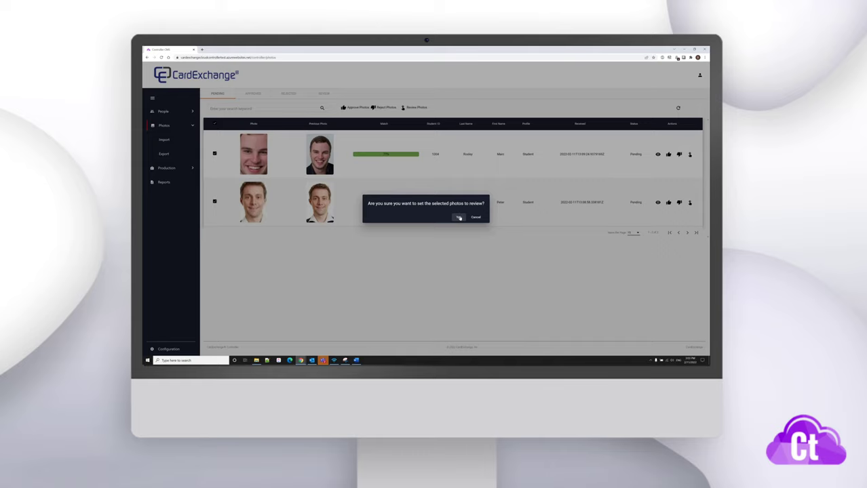
{"action": "left_click", "coordinate": [459, 218]}
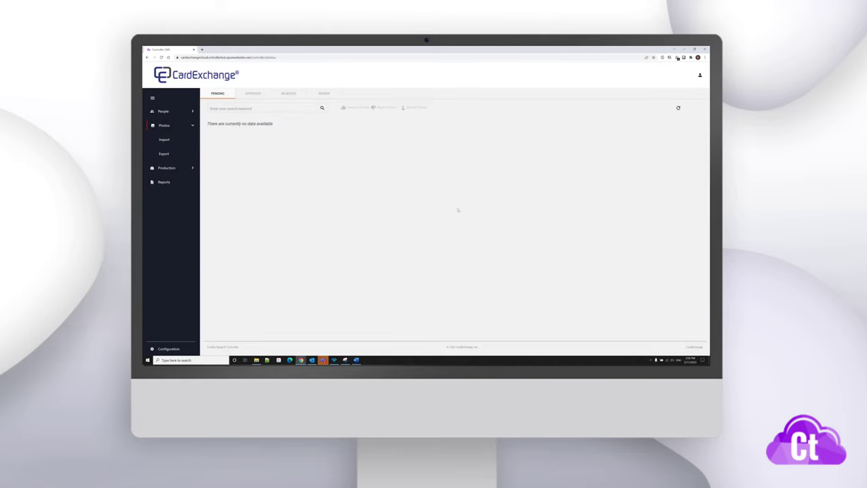
- On the Approved tab, release both approved photos and confirm
{"action": "left_click", "coordinate": [251, 93]}
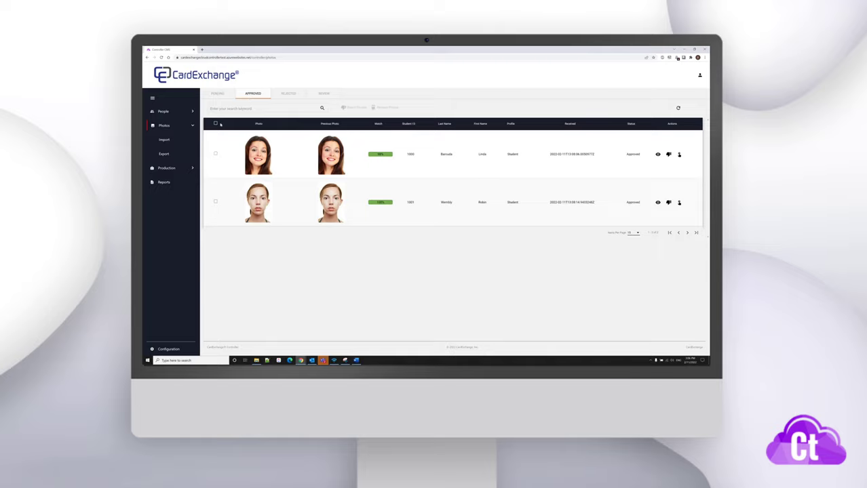
{"action": "left_click", "coordinate": [216, 154]}
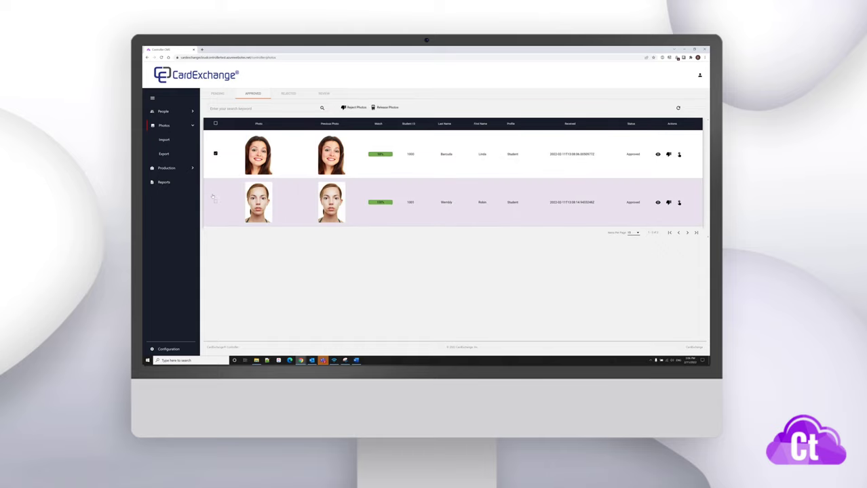
{"action": "left_click", "coordinate": [216, 201]}
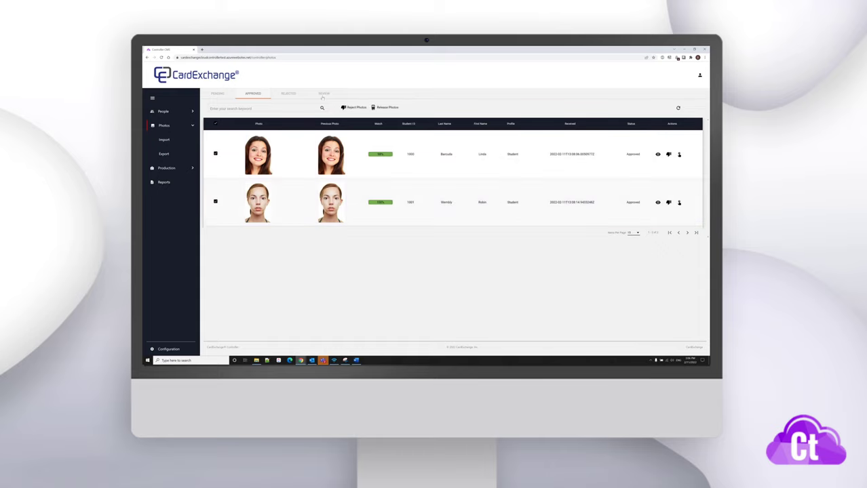
{"action": "left_click", "coordinate": [385, 108]}
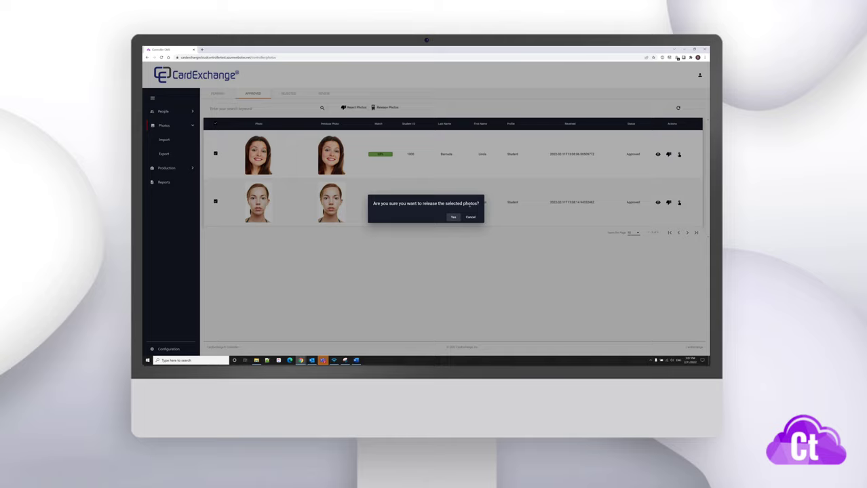
{"action": "left_click", "coordinate": [453, 217]}
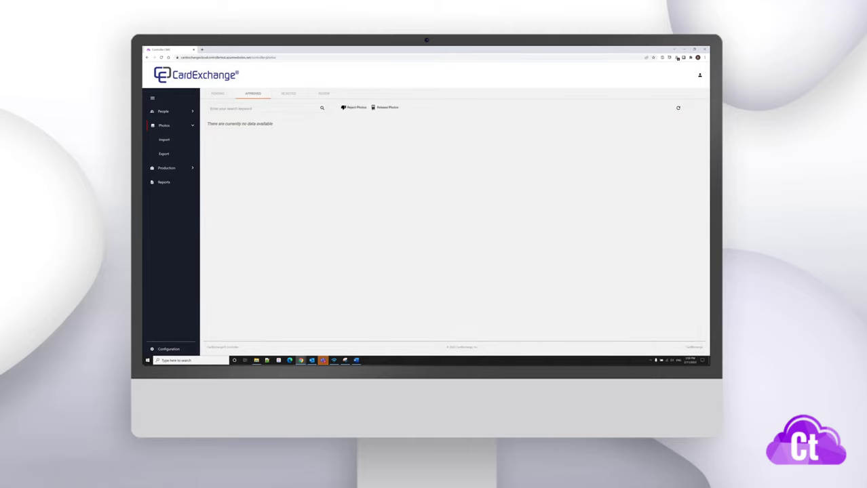
- On the Rejected tab, permanently delete the single rejected photo
{"action": "left_click", "coordinate": [288, 93]}
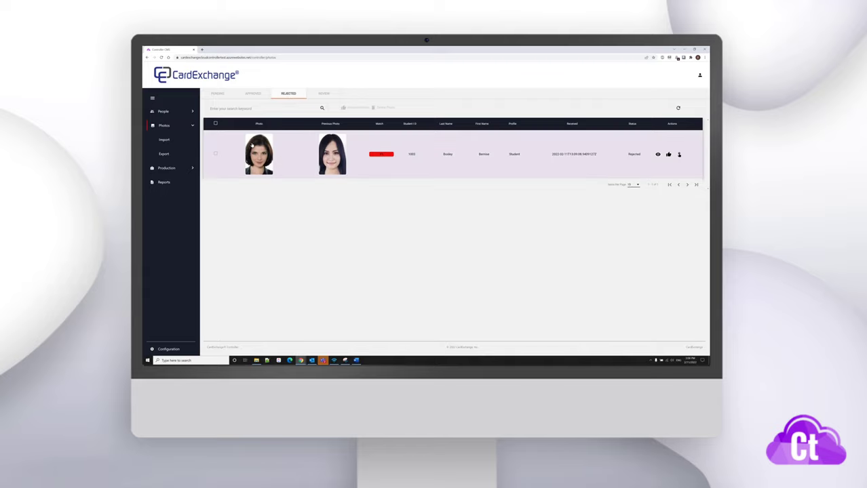
{"action": "left_click", "coordinate": [215, 154]}
{"action": "left_click", "coordinate": [385, 109]}
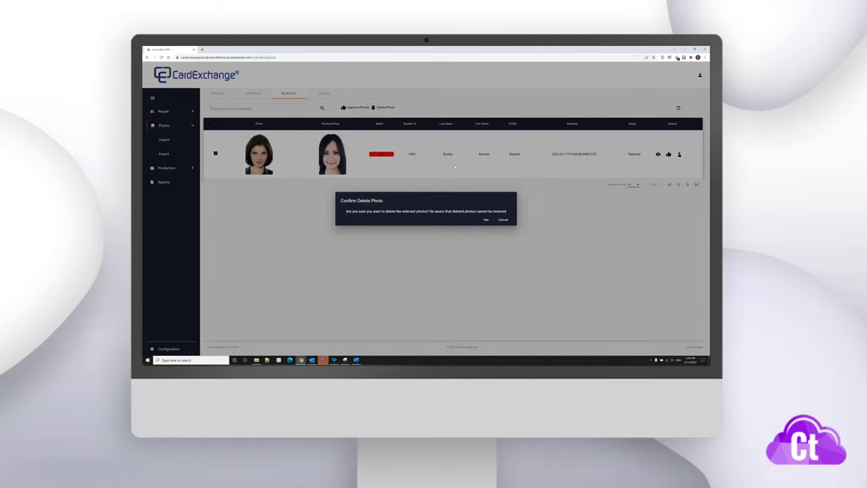
{"action": "left_click", "coordinate": [486, 221]}
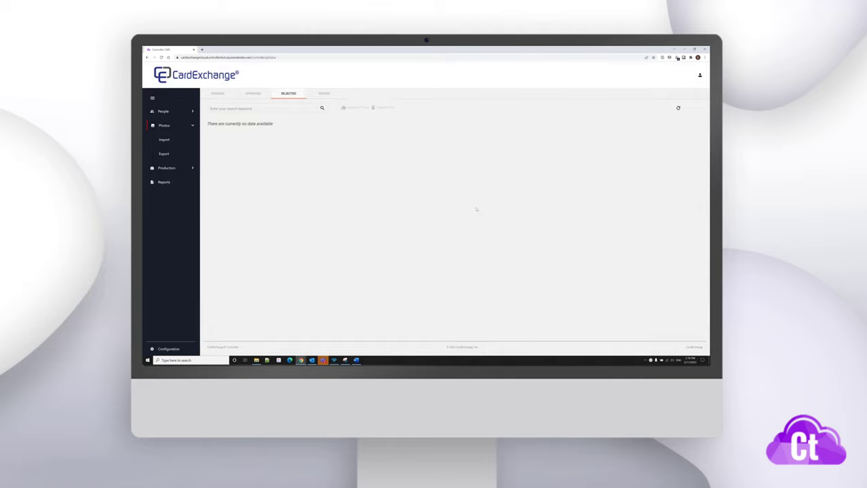
- On the Review tab, reject both photos with Blurred as the reason
{"action": "left_click", "coordinate": [323, 93]}
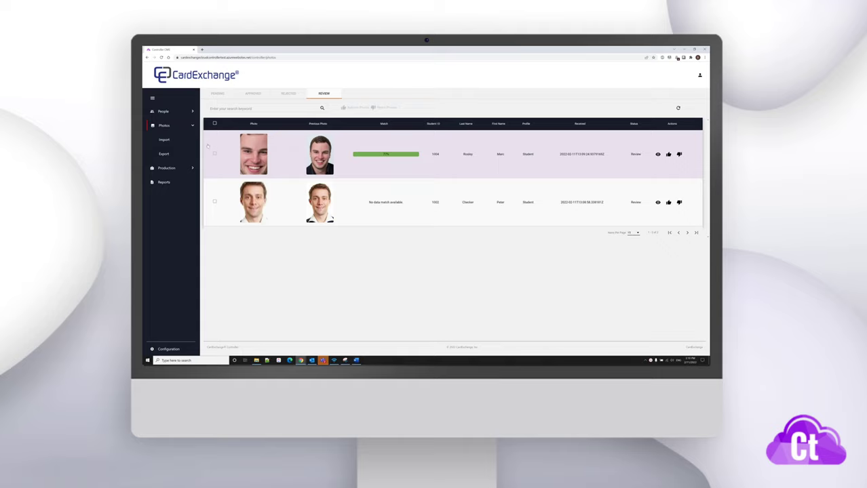
{"action": "left_click", "coordinate": [214, 153]}
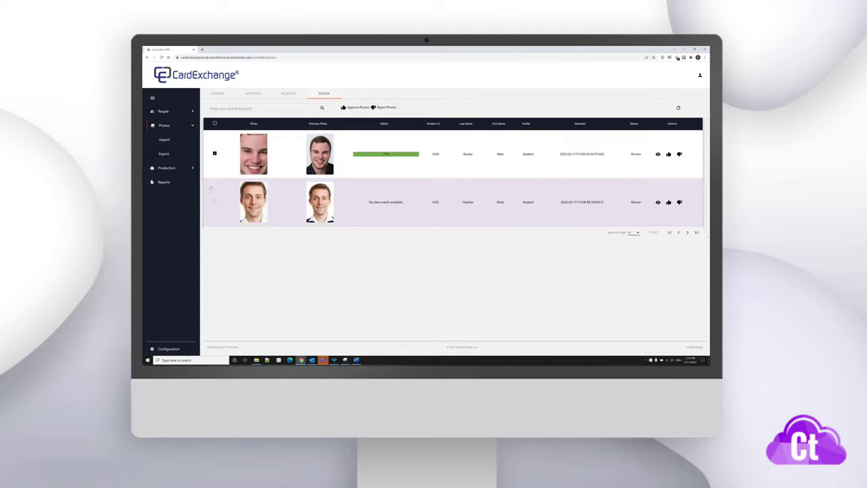
{"action": "left_click", "coordinate": [214, 201]}
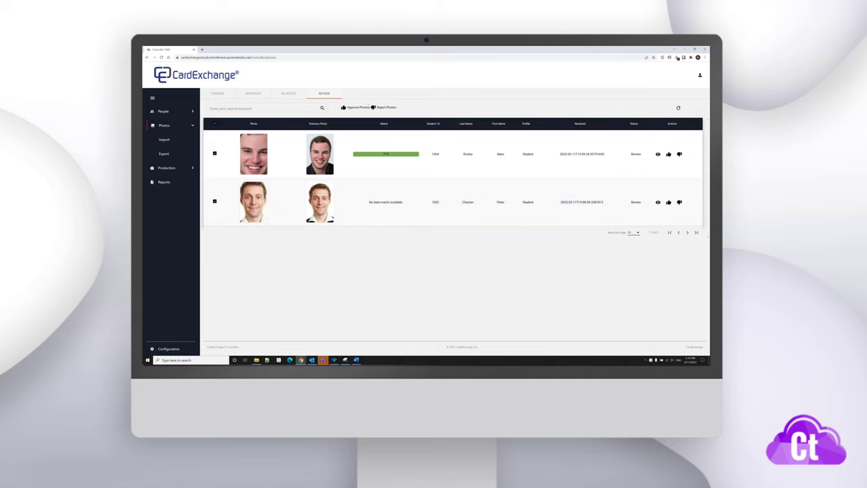
{"action": "left_click", "coordinate": [382, 108]}
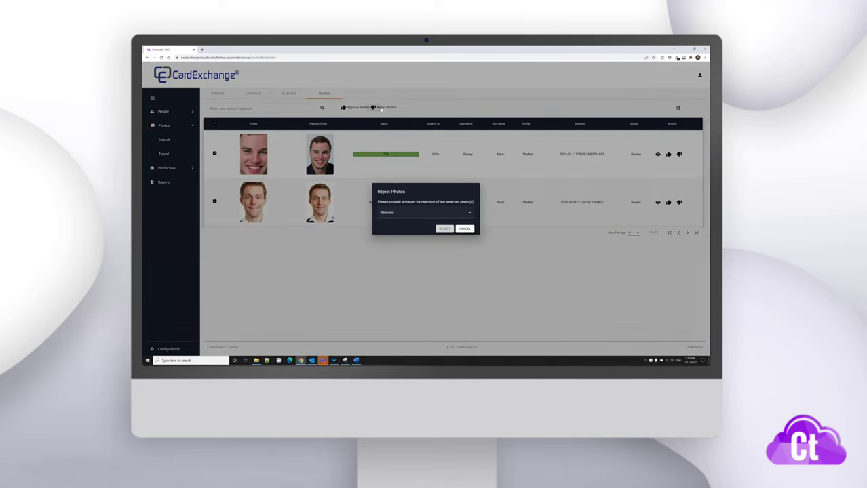
{"action": "left_click", "coordinate": [410, 215]}
{"action": "left_click", "coordinate": [395, 247]}
{"action": "left_click", "coordinate": [443, 228]}
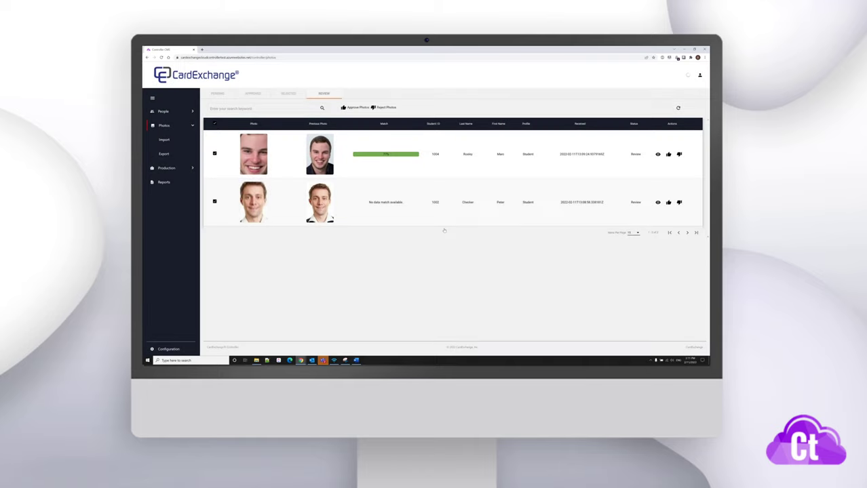